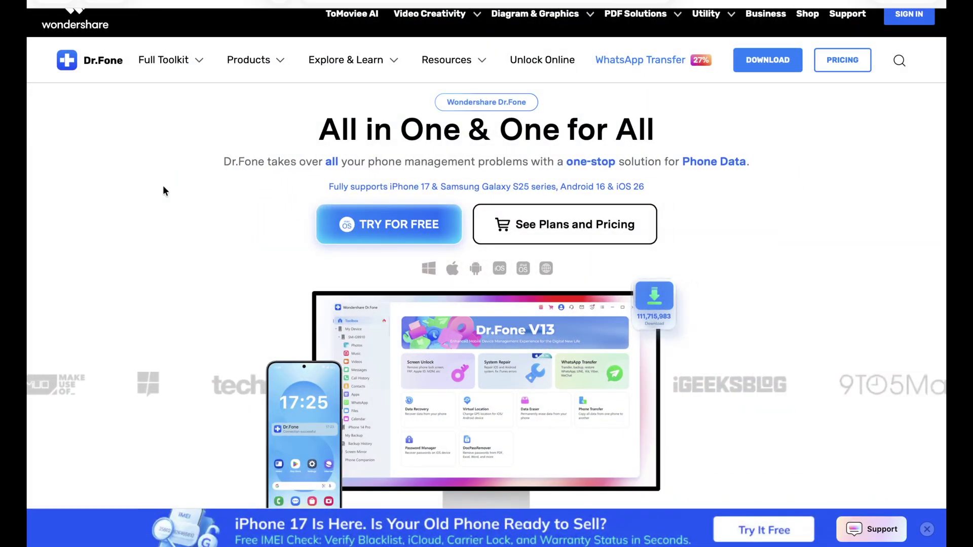
pyautogui.scroll(-3, 163, 185)
pyautogui.scroll(-3, 163, 184)
pyautogui.scroll(-3, 163, 185)
pyautogui.scroll(-3, 163, 184)
pyautogui.scroll(-2, 163, 184)
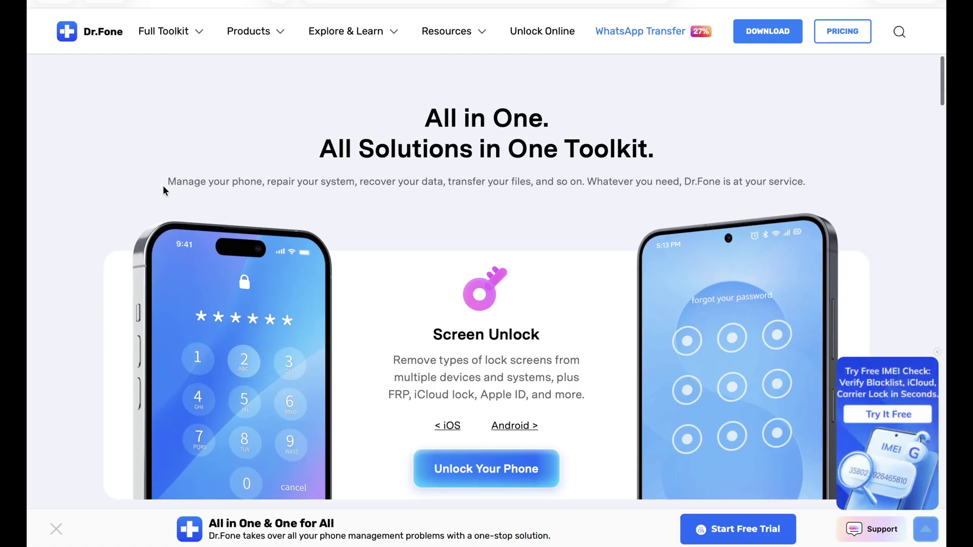
pyautogui.scroll(-2, 162, 185)
pyautogui.scroll(-2, 163, 185)
pyautogui.scroll(-3, 163, 185)
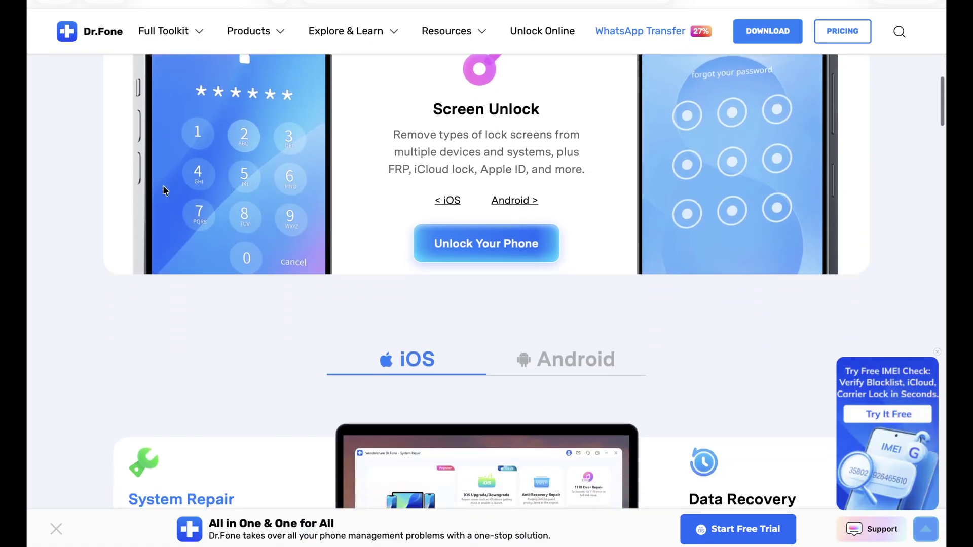
pyautogui.scroll(-3, 163, 185)
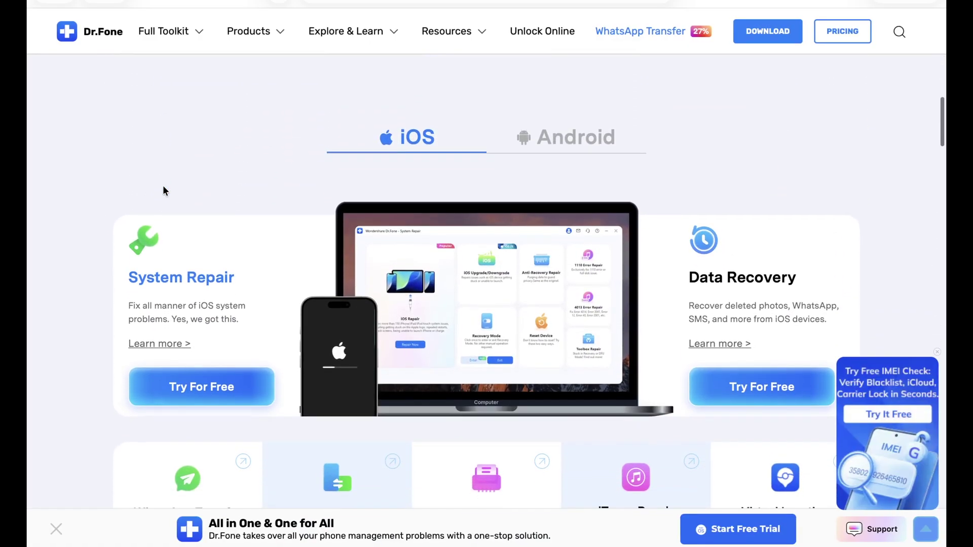
# Step: Toggle the homepage feature list between its Android and iOS versions, ending on iOS
pyautogui.click(577, 135)
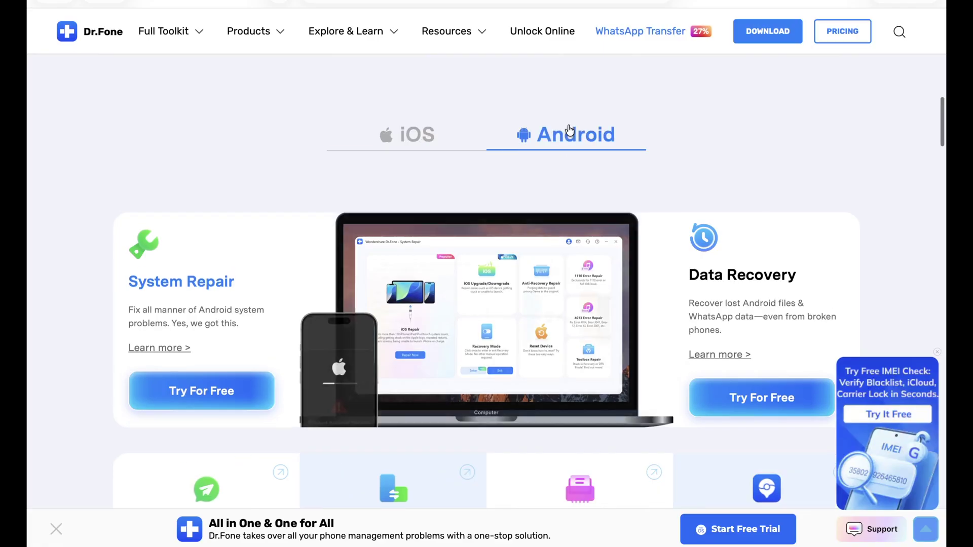
pyautogui.click(433, 137)
pyautogui.click(533, 141)
pyautogui.click(410, 148)
pyautogui.scroll(-3, 408, 154)
pyautogui.scroll(-2, 298, 179)
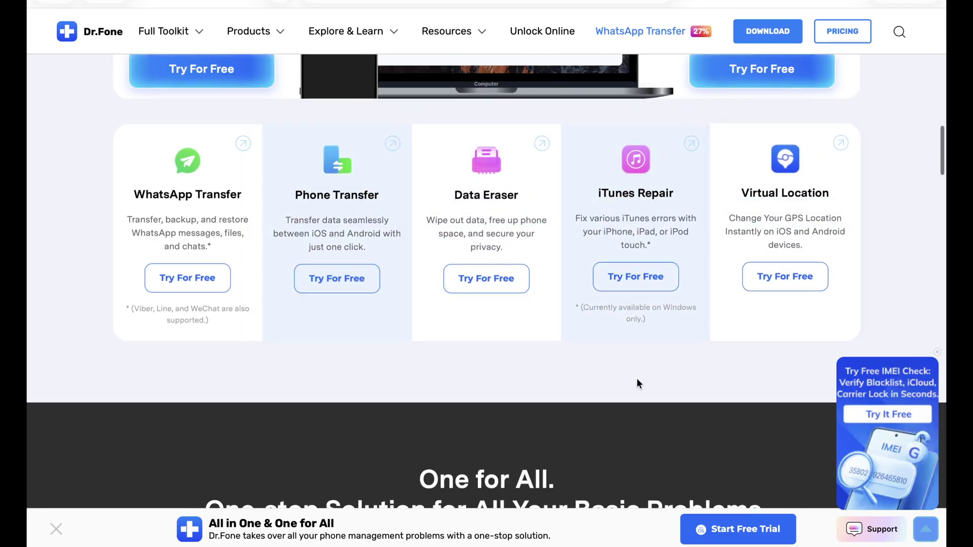
pyautogui.scroll(-5, 636, 383)
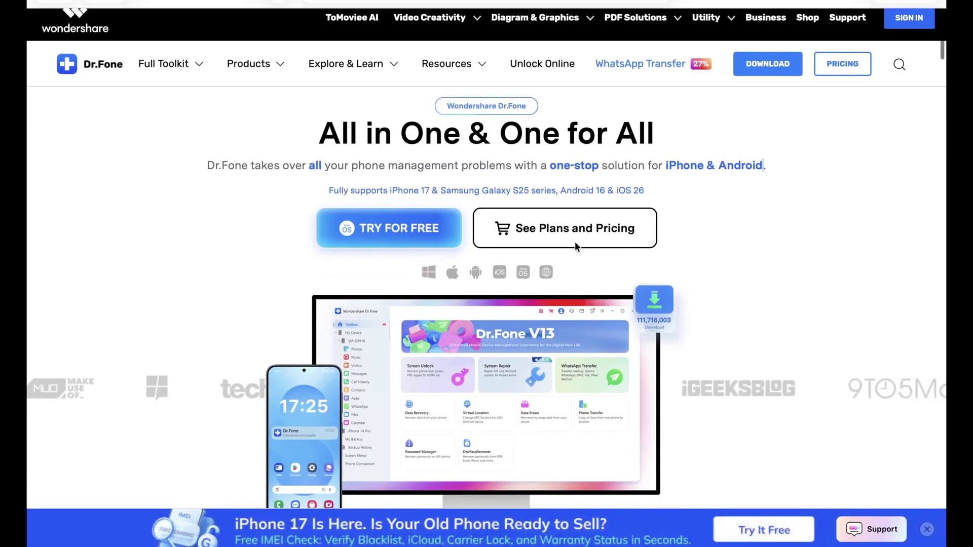
pyautogui.scroll(-5, 574, 242)
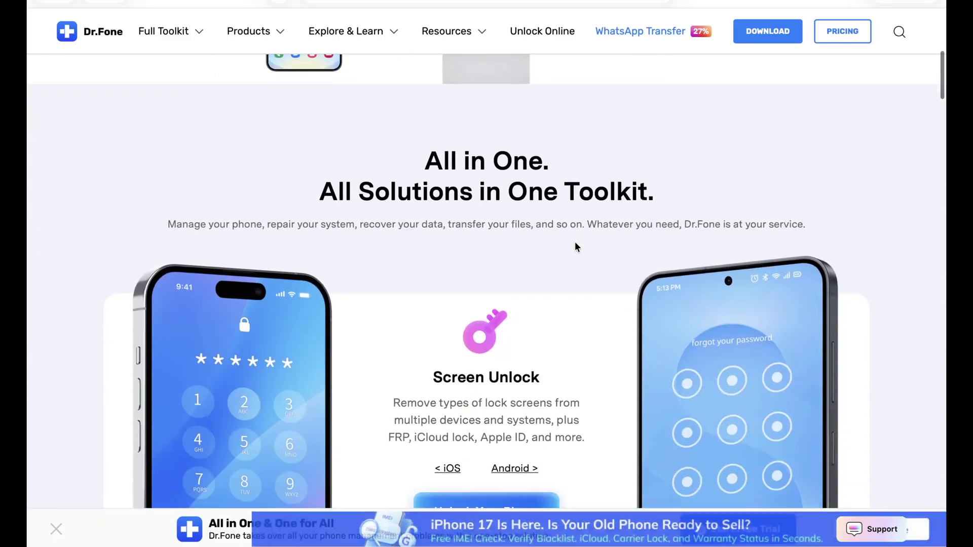
pyautogui.scroll(-2, 575, 241)
pyautogui.scroll(-2, 575, 241)
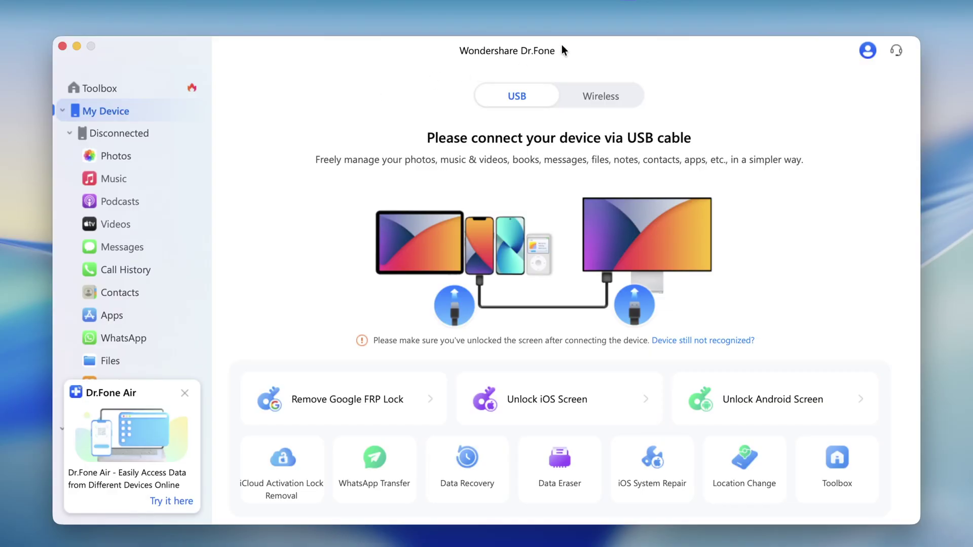
# Step: Dismiss the Dr.Fone Air popup and open Toolbox's Screen Unlock tool for iOS
pyautogui.click(185, 393)
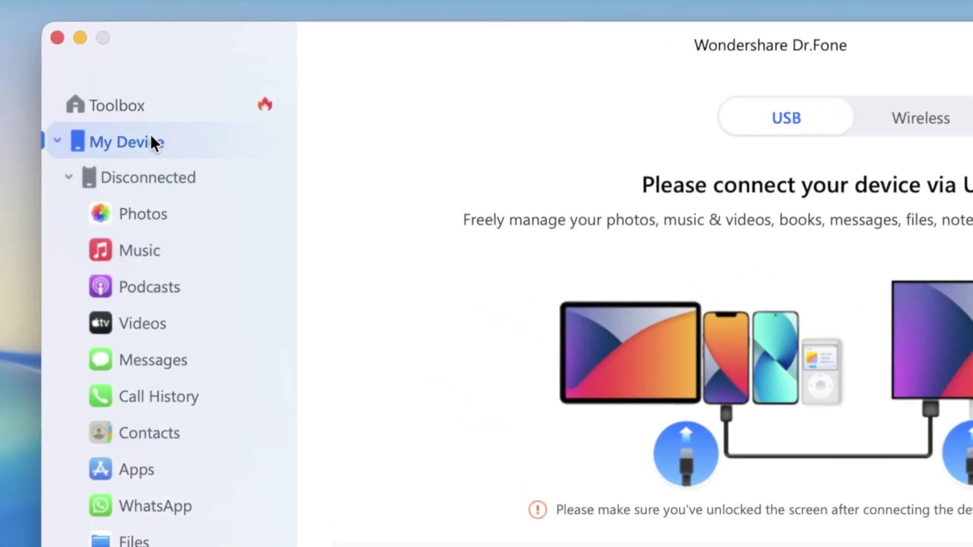
pyautogui.click(117, 105)
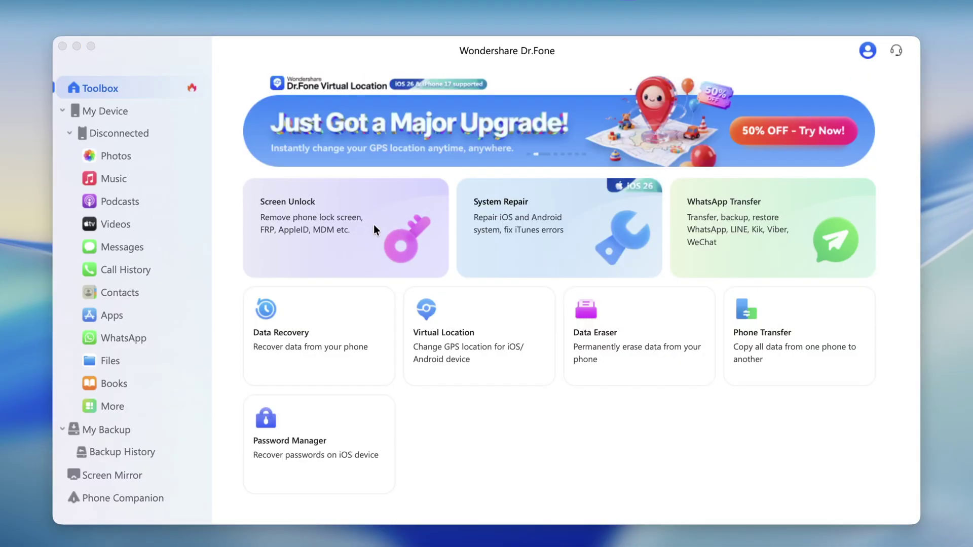
pyautogui.click(373, 225)
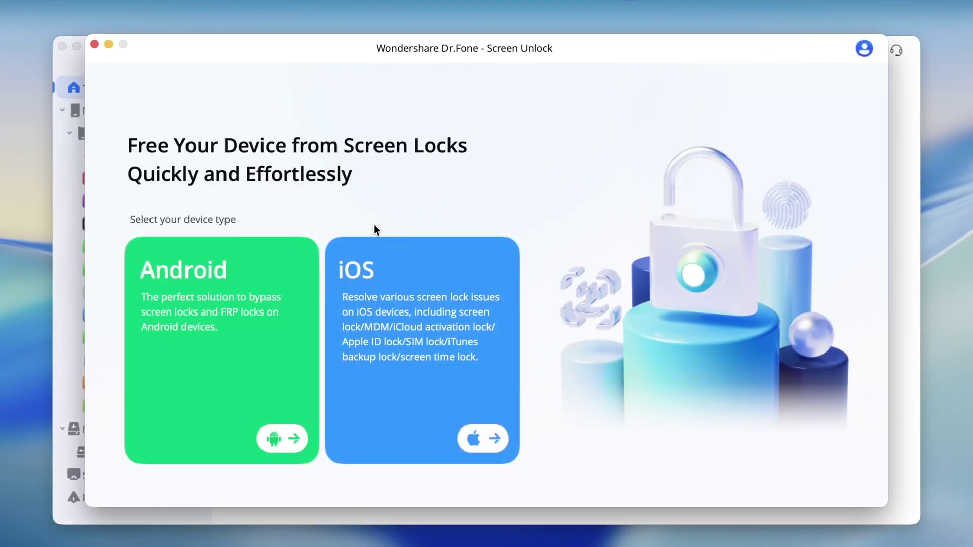
pyautogui.click(396, 304)
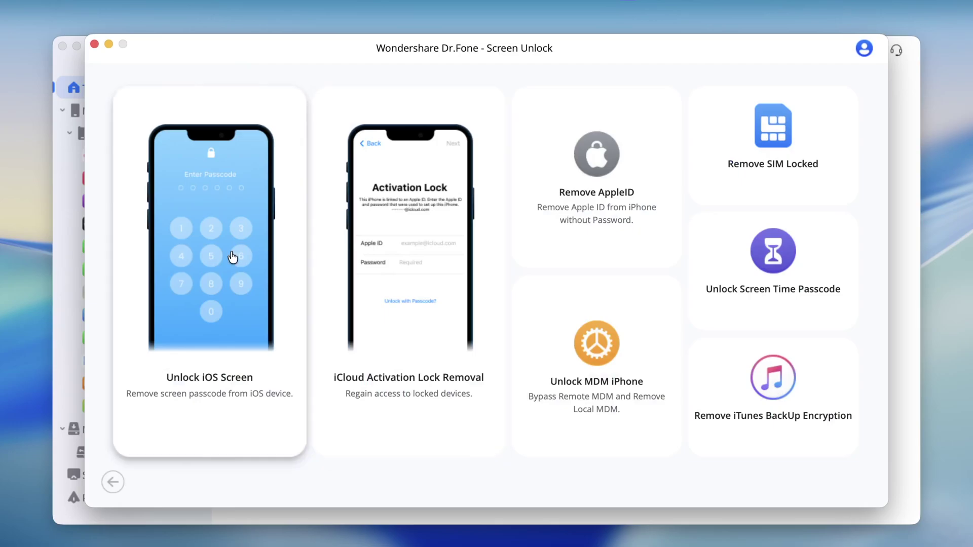
# Step: Choose iCloud Activation Lock Removal and start the bypass for the detected iPhone X
pyautogui.click(388, 311)
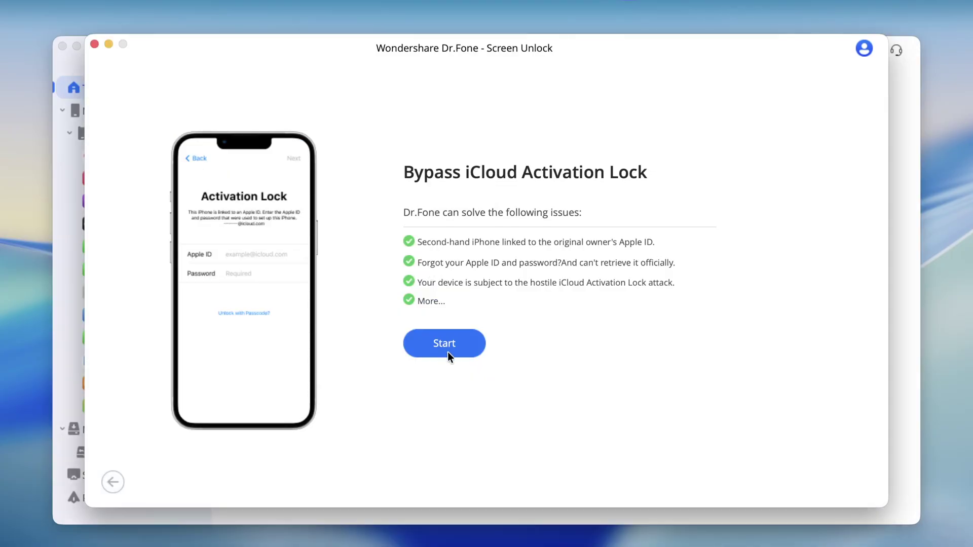
pyautogui.click(460, 346)
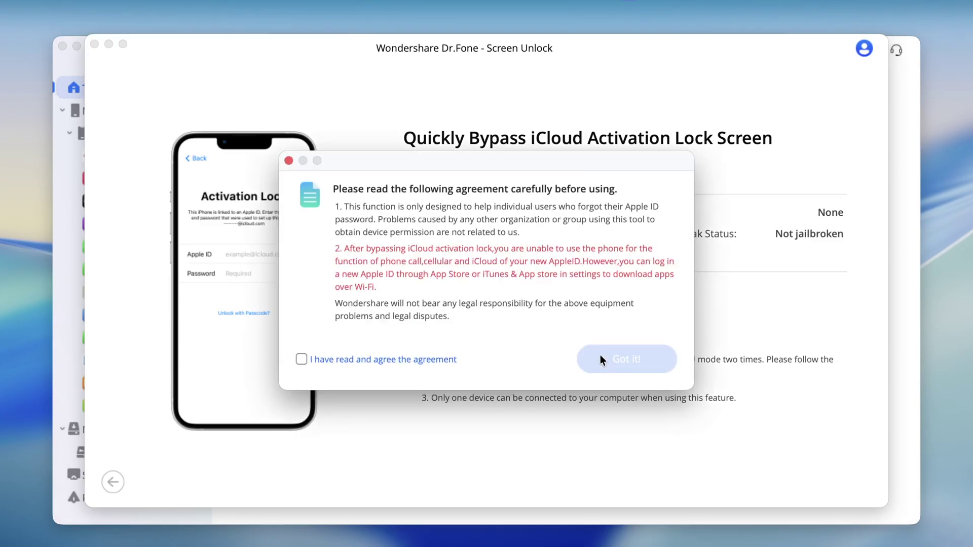
# Step: Tick 'I have read and agree the agreement' and confirm with Got it!
pyautogui.click(422, 359)
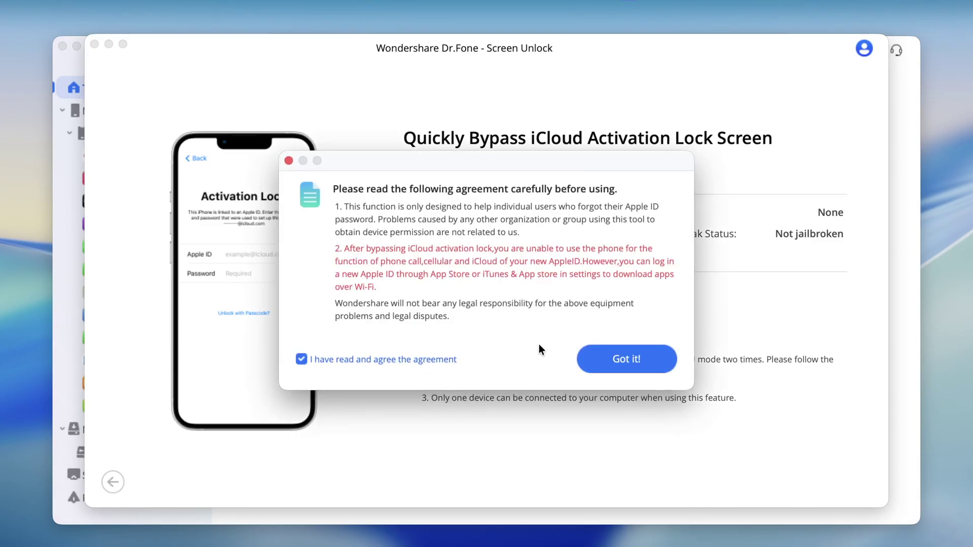
pyautogui.click(606, 356)
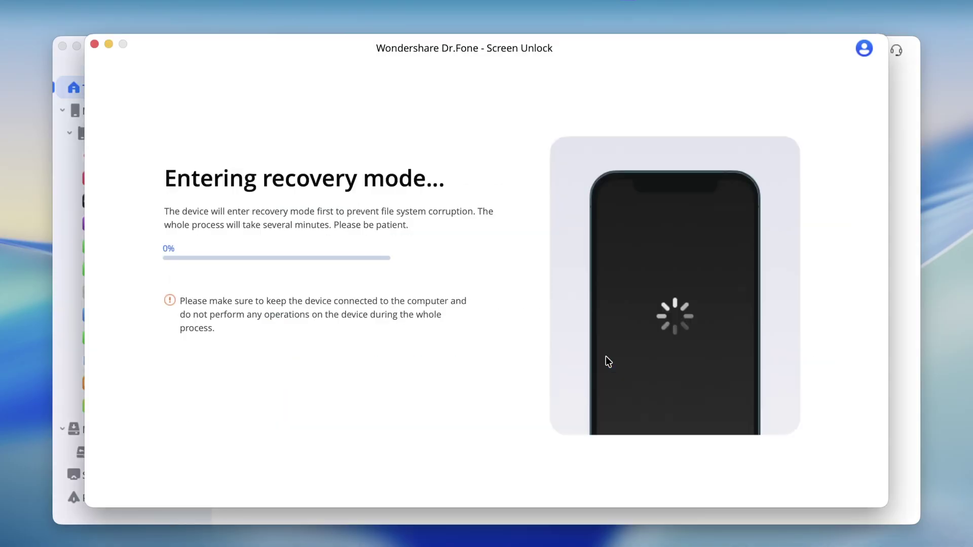
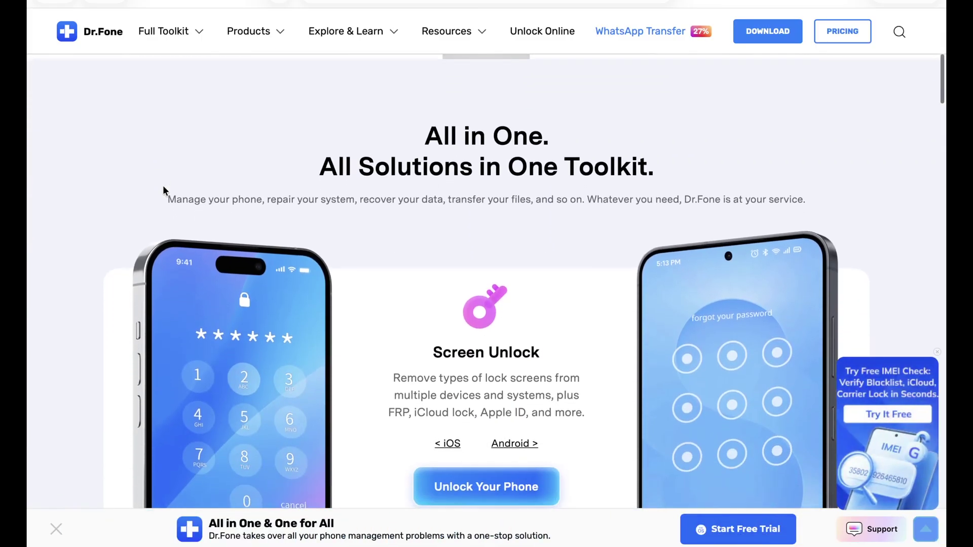
pyautogui.scroll(-1, 163, 185)
pyautogui.scroll(-2, 163, 185)
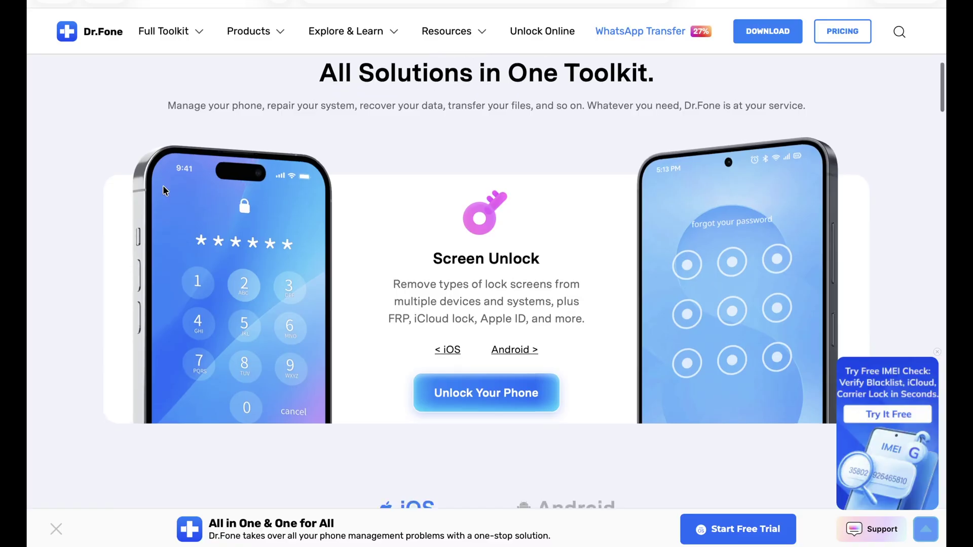
pyautogui.scroll(-2, 162, 185)
pyautogui.scroll(-2, 164, 185)
pyautogui.scroll(-2, 162, 185)
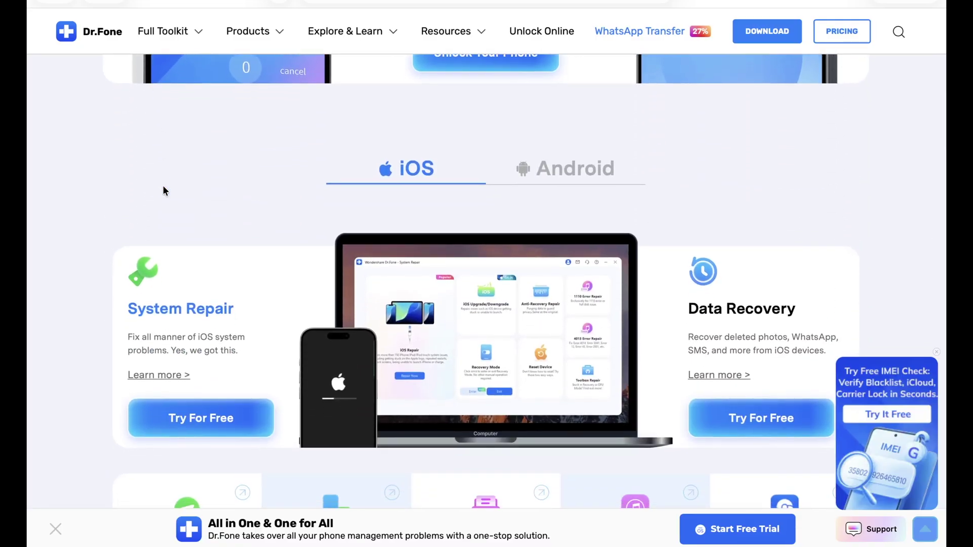
pyautogui.scroll(-1, 162, 185)
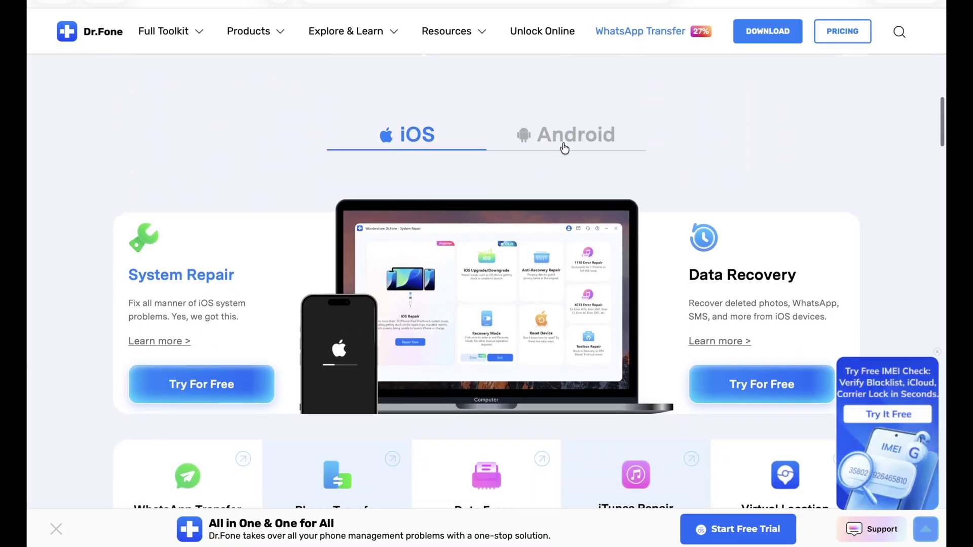
# Step: Toggle the repair tools between the Android and iOS tabs twice, ending on iOS
pyautogui.click(562, 144)
pyautogui.click(437, 139)
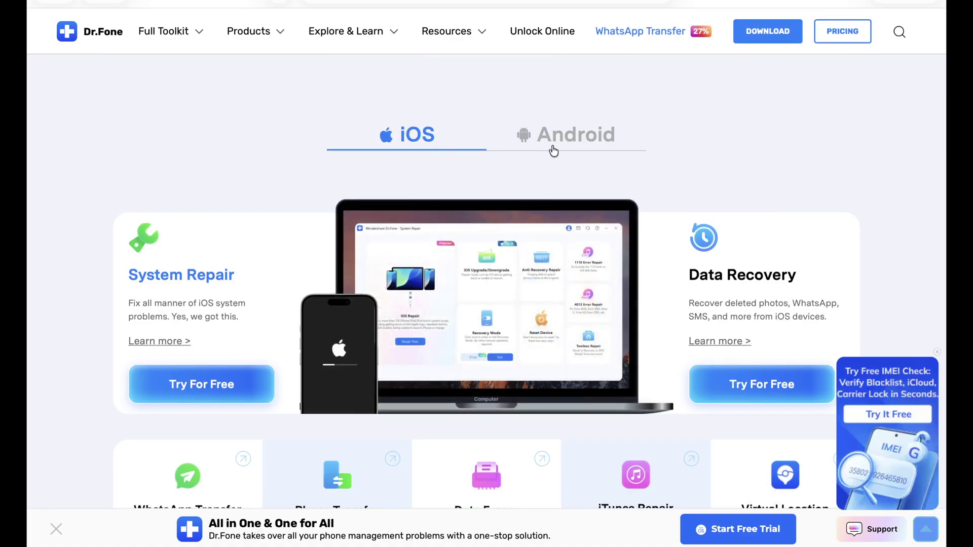
pyautogui.click(554, 151)
pyautogui.click(417, 135)
pyautogui.scroll(-4, 318, 171)
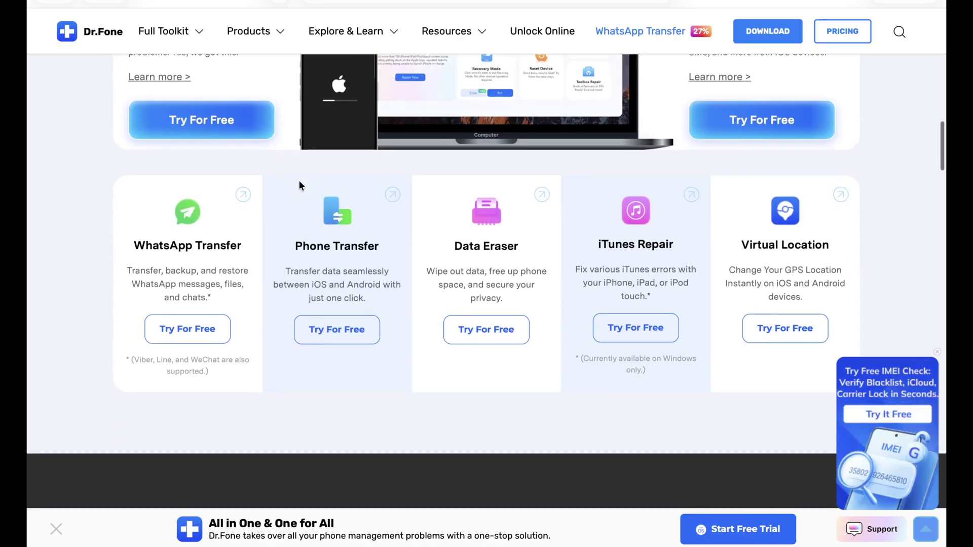
pyautogui.scroll(-1, 298, 181)
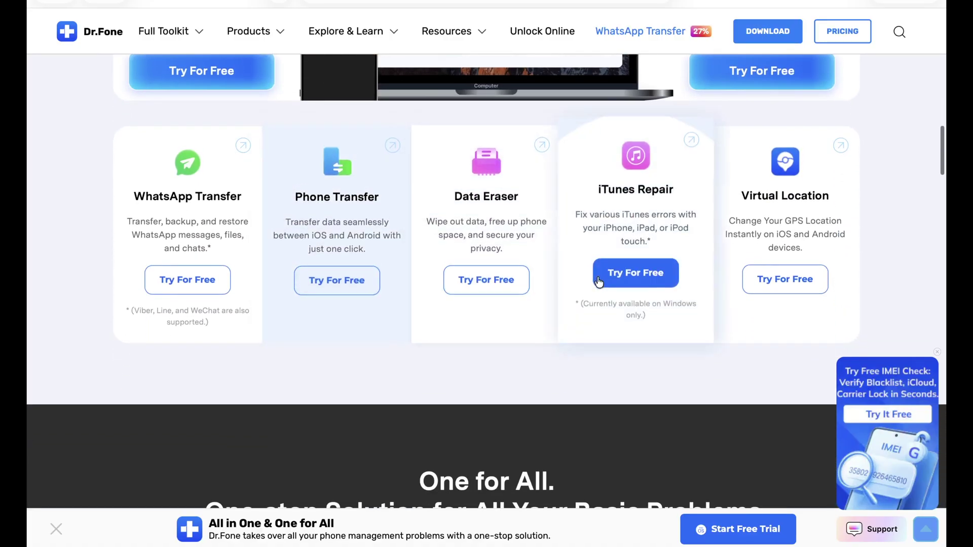
pyautogui.scroll(-4, 784, 281)
pyautogui.scroll(-1, 635, 378)
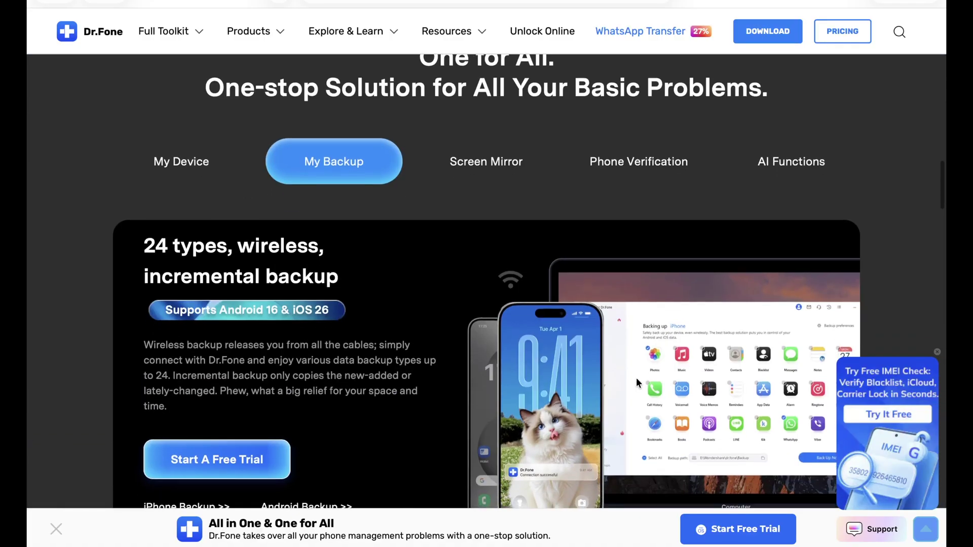